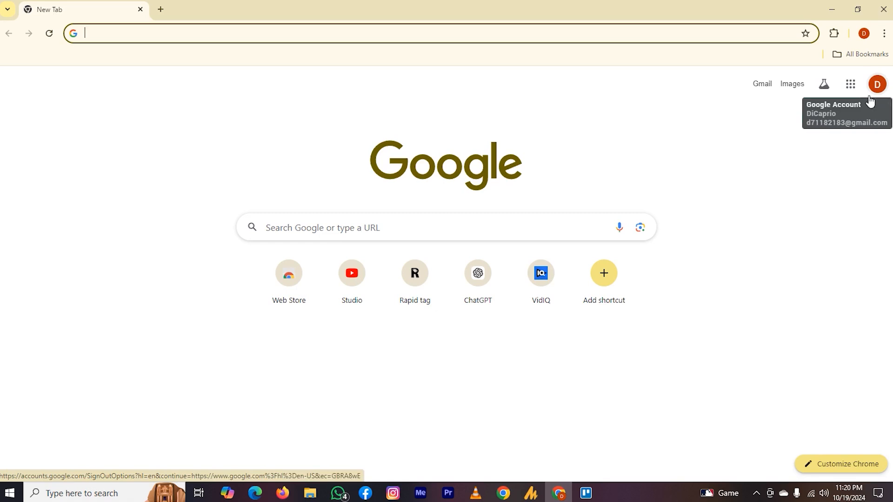
Open Google Drive from the Google apps list and create a new blank Google Form
{"action": "left_click", "coordinate": [852, 88]}
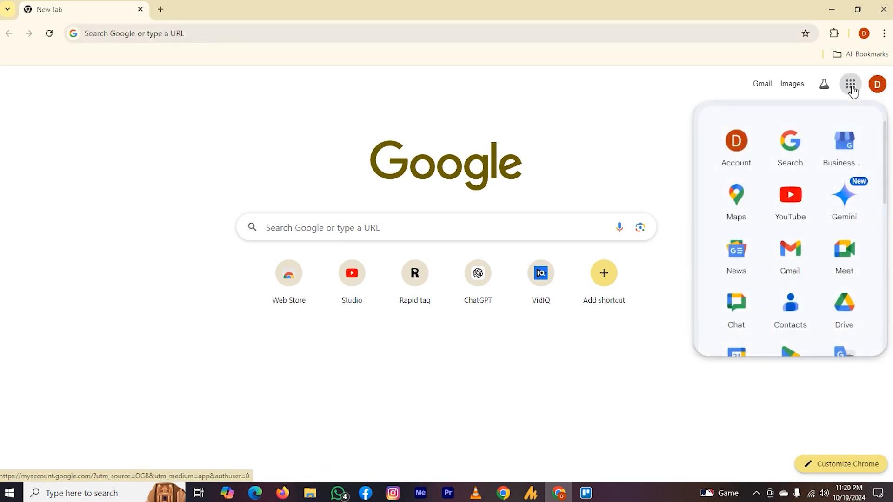
{"action": "scroll", "coordinate": [824, 204], "scroll_direction": "down", "scroll_amount": 10}
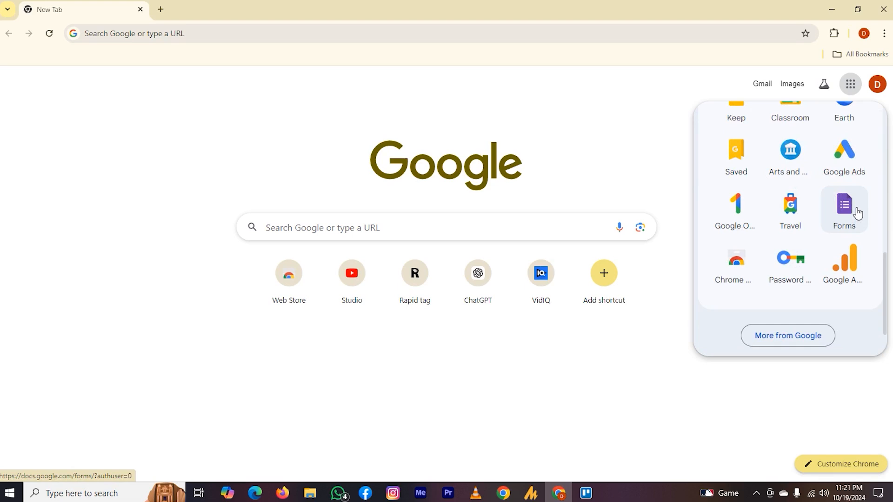
{"action": "scroll", "coordinate": [859, 213], "scroll_direction": "up", "scroll_amount": 6}
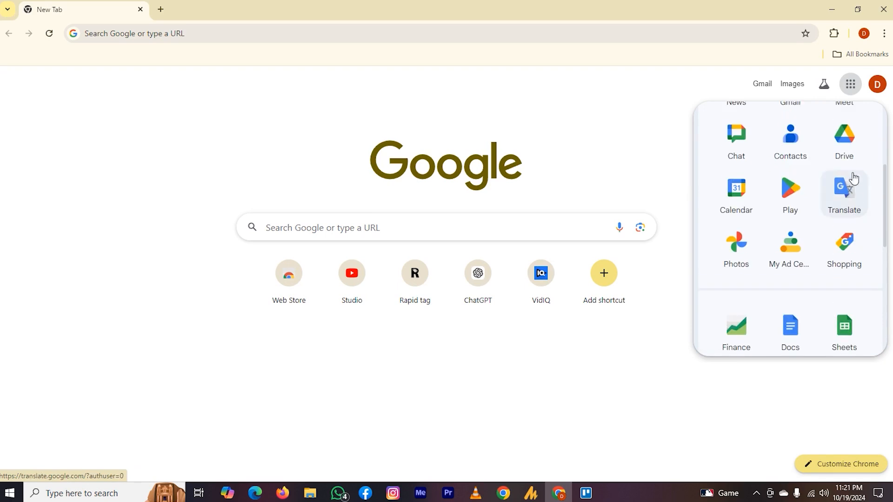
{"action": "left_click", "coordinate": [845, 155]}
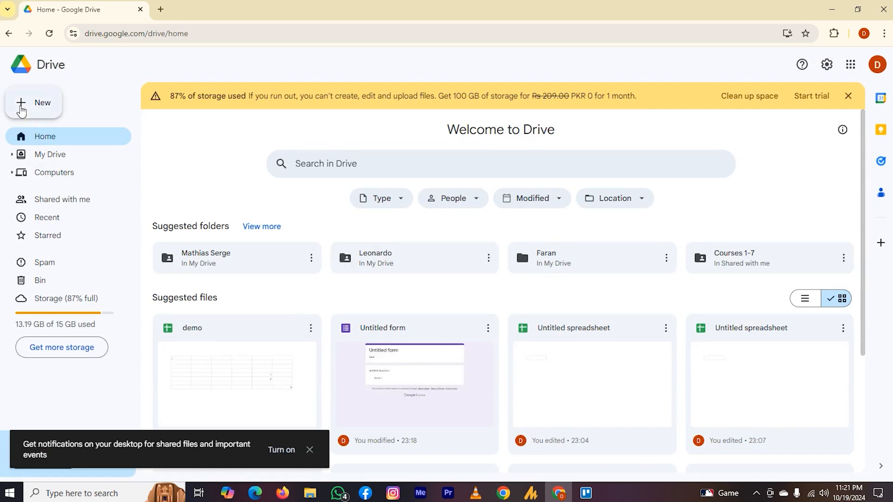
{"action": "left_click", "coordinate": [21, 111]}
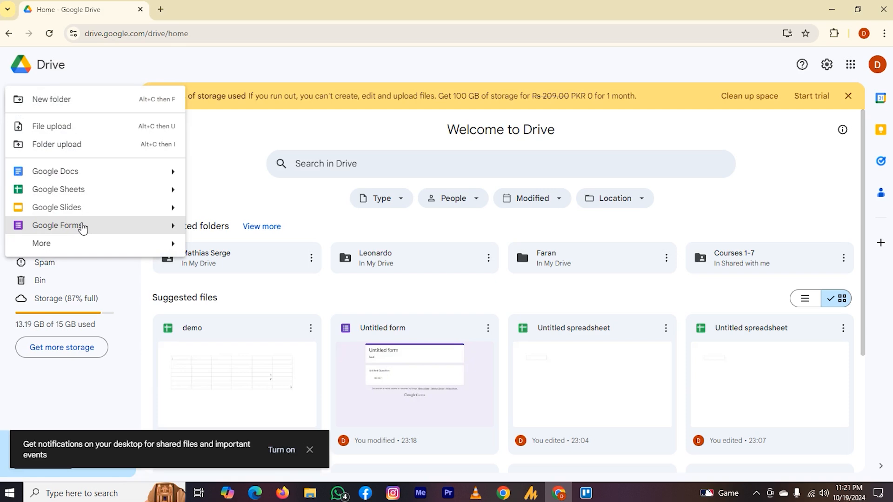
{"action": "left_click", "coordinate": [83, 227]}
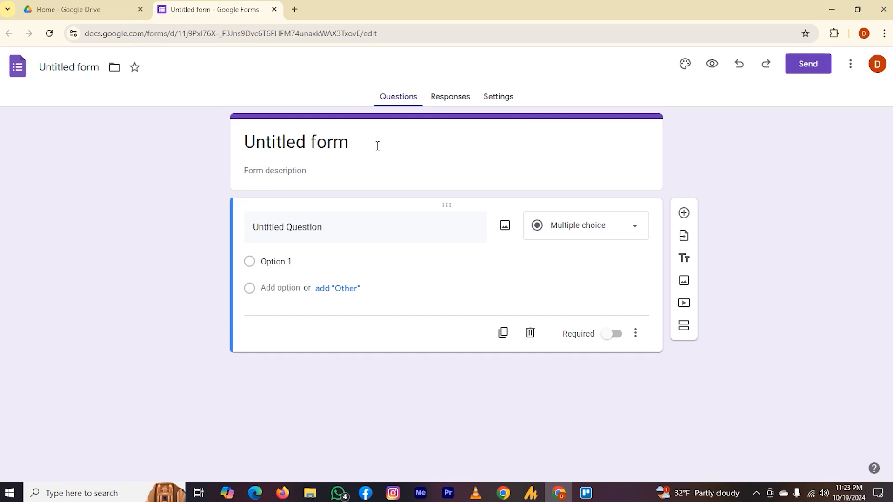
Replace the form's placeholder title with "Math Test Form"
{"action": "left_click", "coordinate": [402, 141]}
{"action": "type", "text": "Math Test Form"}
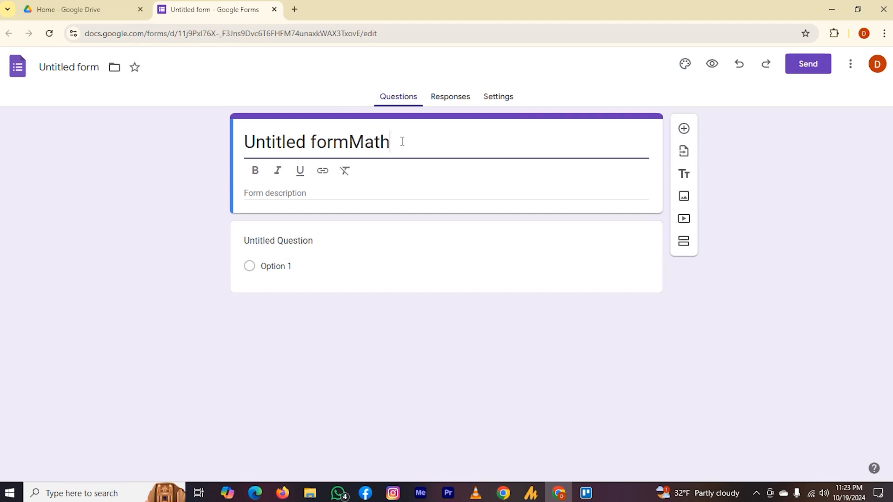
{"action": "key", "text": "ctrl+Left"}
{"action": "key", "text": "ctrl+Left"}
{"action": "key", "text": "Left"}
{"action": "key", "text": "Left"}
{"action": "key", "text": "Left"}
{"action": "key", "text": "Left"}
{"action": "key", "text": "Left"}
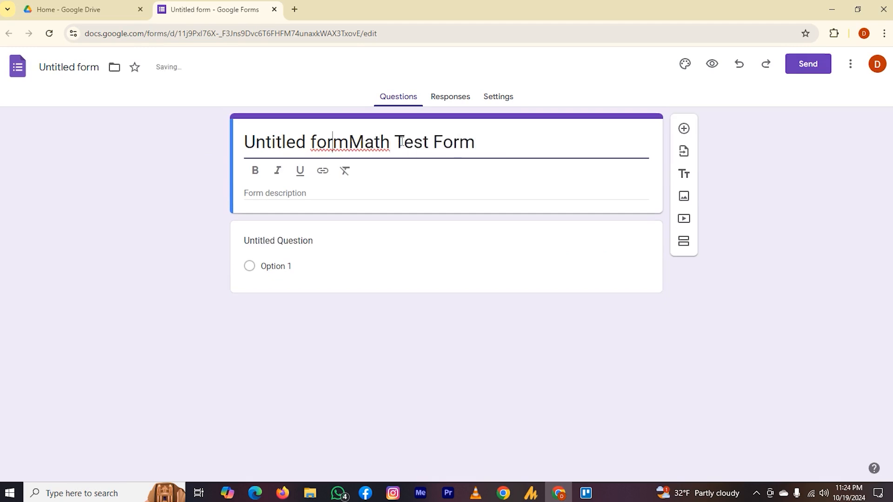
{"action": "key", "text": "BackSpace"}
{"action": "key", "text": "BackSpace"}
{"action": "key", "text": "BackSpace"}
{"action": "key", "text": "BackSpace"}
{"action": "key", "text": "BackSpace"}
{"action": "key", "text": "BackSpace"}
{"action": "key", "text": "BackSpace"}
{"action": "key", "text": "BackSpace"}
{"action": "key", "text": "BackSpace"}
{"action": "key", "text": "BackSpace"}
{"action": "key", "text": "BackSpace"}
{"action": "key", "text": "BackSpace"}
{"action": "key", "text": "BackSpace"}
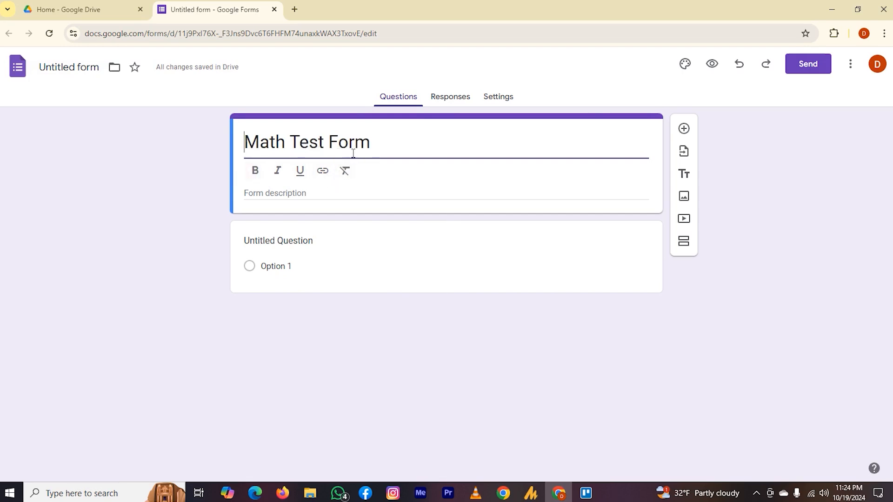
Make the form title bold and enter the form description "This form is for math test"
{"action": "left_click_drag", "start_coordinate": [371, 149], "coordinate": [244, 149]}
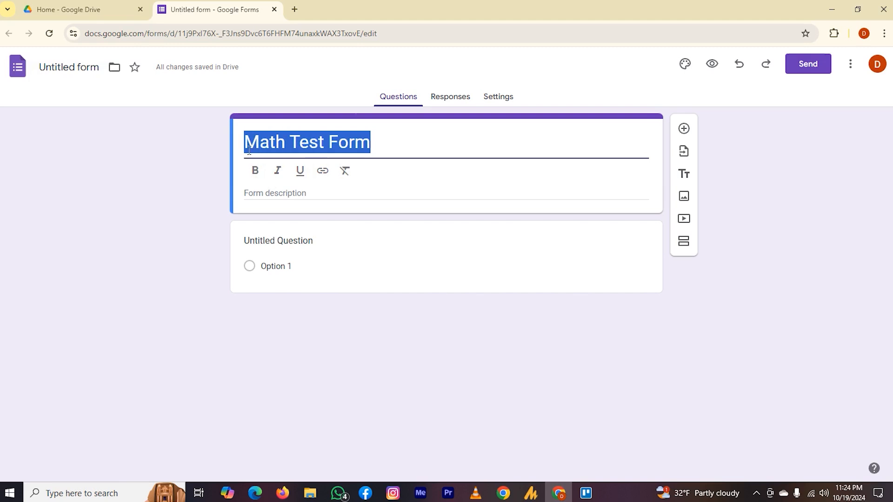
{"action": "left_click", "coordinate": [256, 172]}
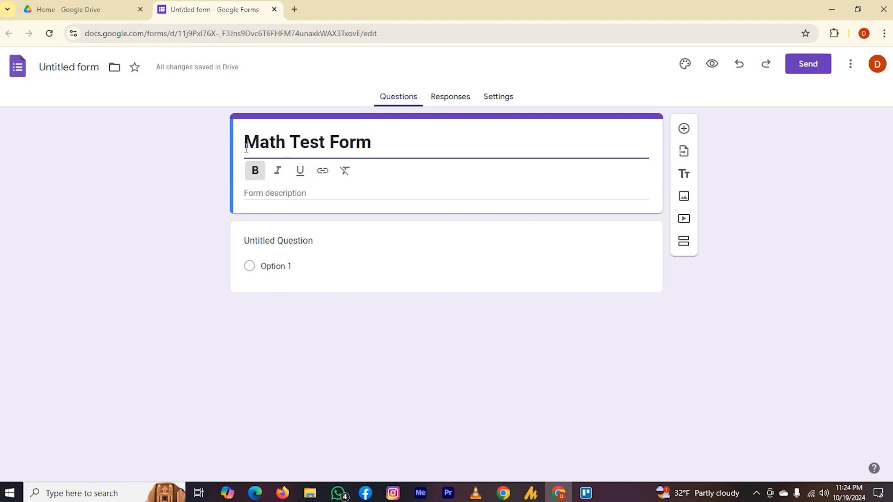
{"action": "left_click", "coordinate": [285, 193]}
{"action": "type", "text": "This form is for math test"}
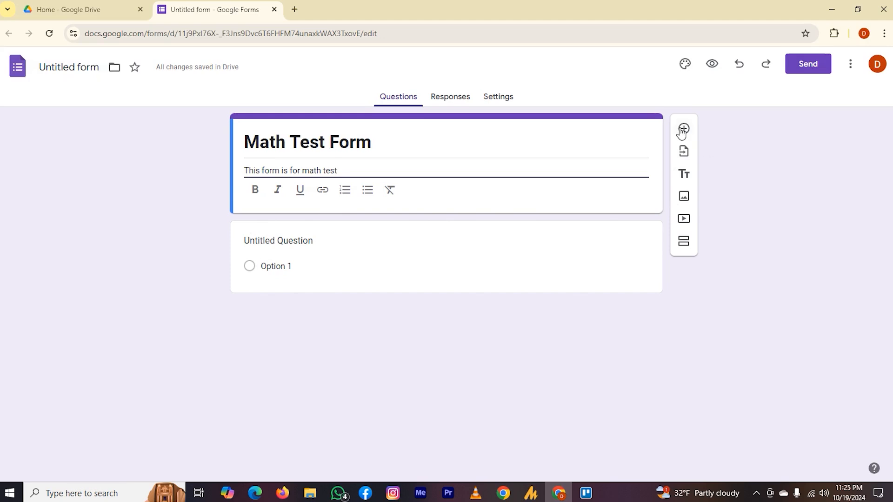
Add a new blank question directly below the form's title and description
{"action": "left_click", "coordinate": [683, 130]}
{"action": "left_click", "coordinate": [683, 130]}
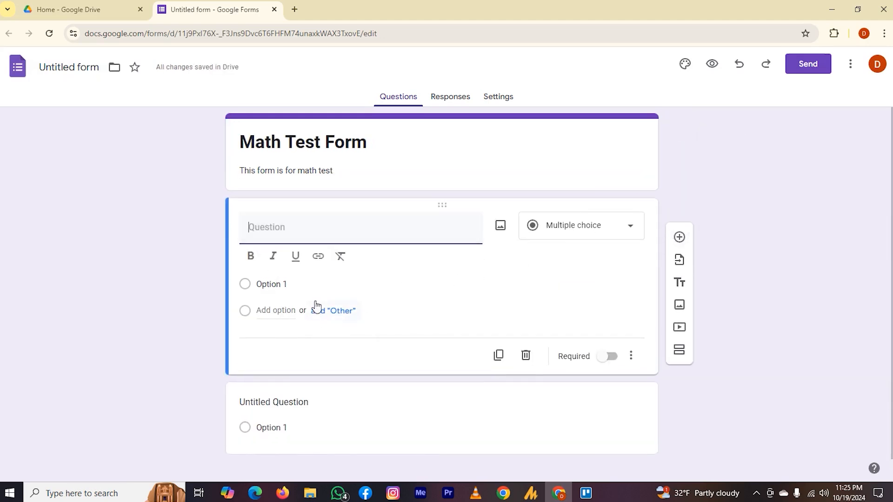
View the My Drive forms available for importing questions, and close the form picker
{"action": "left_click", "coordinate": [679, 261]}
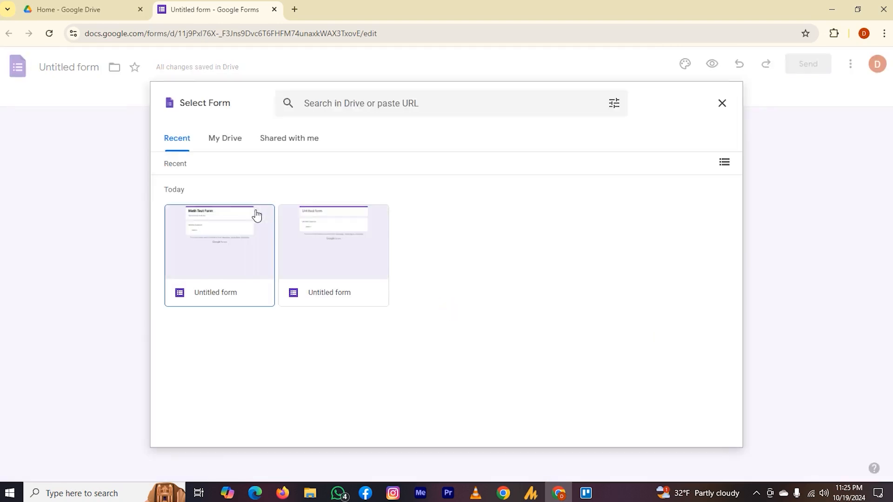
{"action": "left_click", "coordinate": [233, 139]}
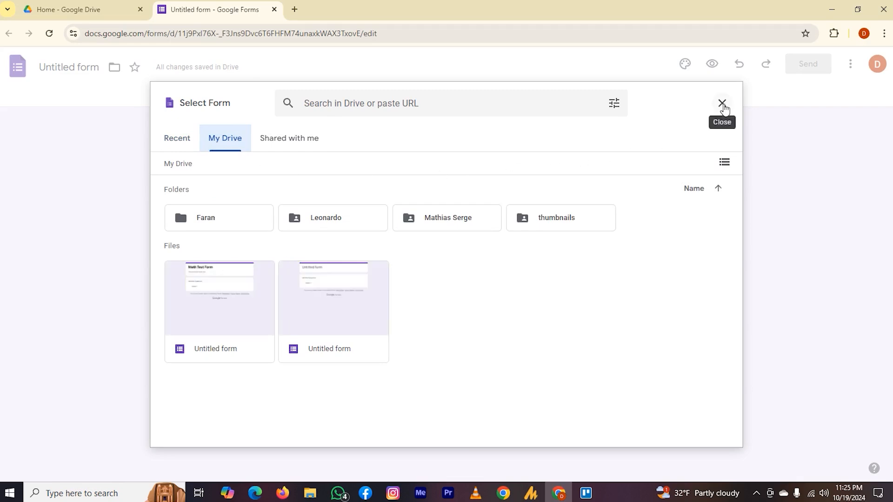
{"action": "left_click", "coordinate": [723, 104]}
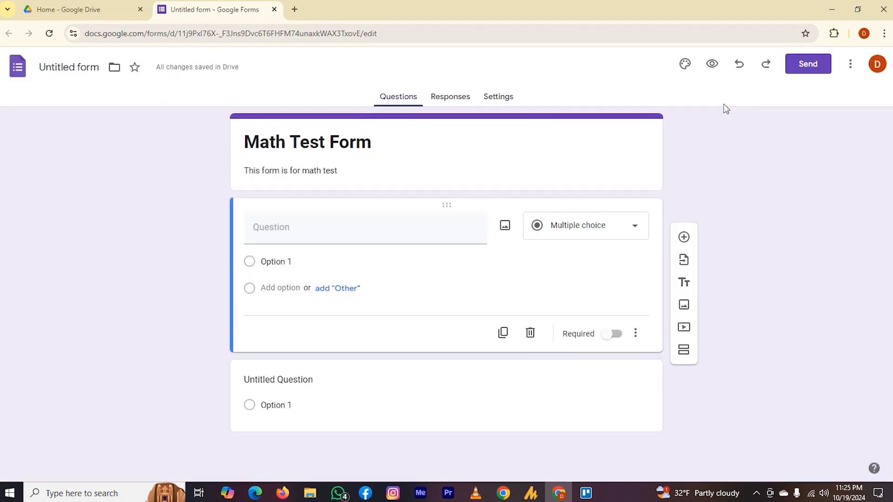
Add a title and description block below the blank question, and view the YouTube video picker before closing it
{"action": "left_click", "coordinate": [684, 282]}
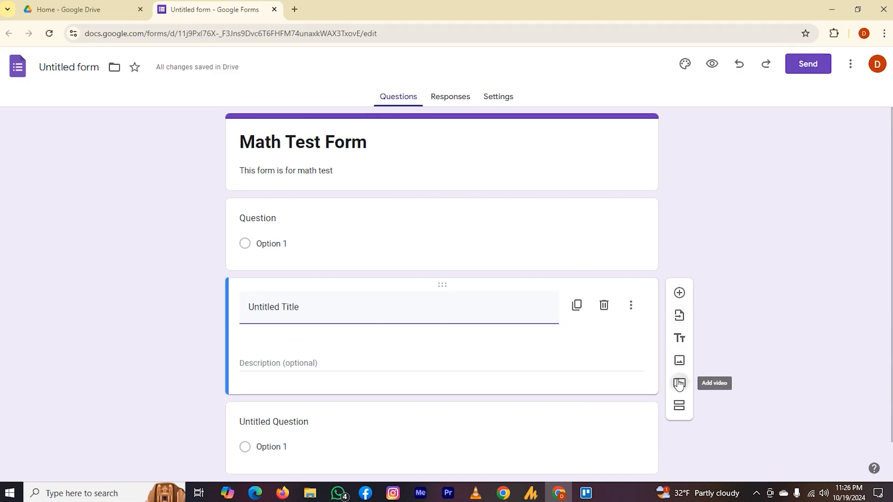
{"action": "left_click", "coordinate": [679, 384]}
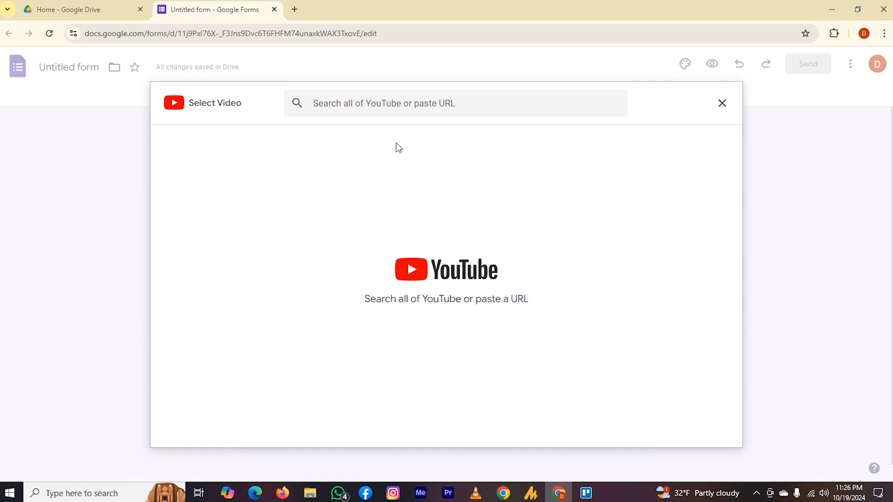
{"action": "left_click", "coordinate": [722, 103]}
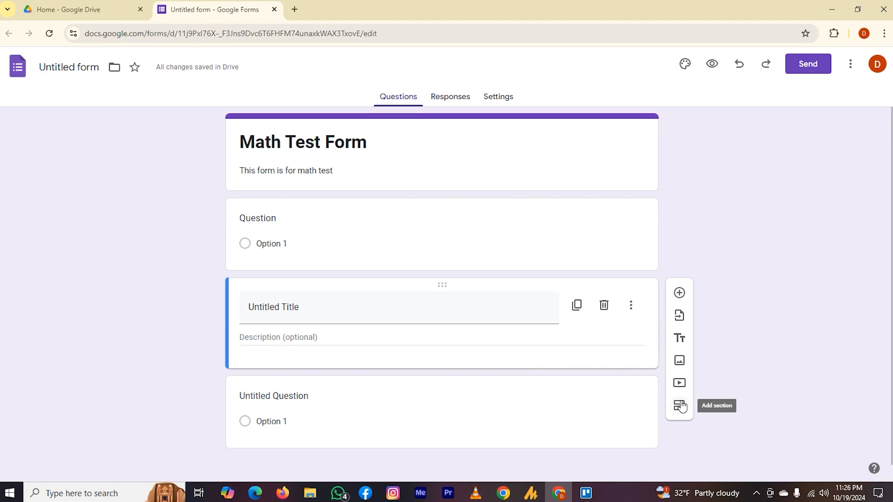
Set the last untitled question's text to "1+2" and select Multiple choice as its type
{"action": "scroll", "coordinate": [680, 406], "scroll_direction": "down", "scroll_amount": 1}
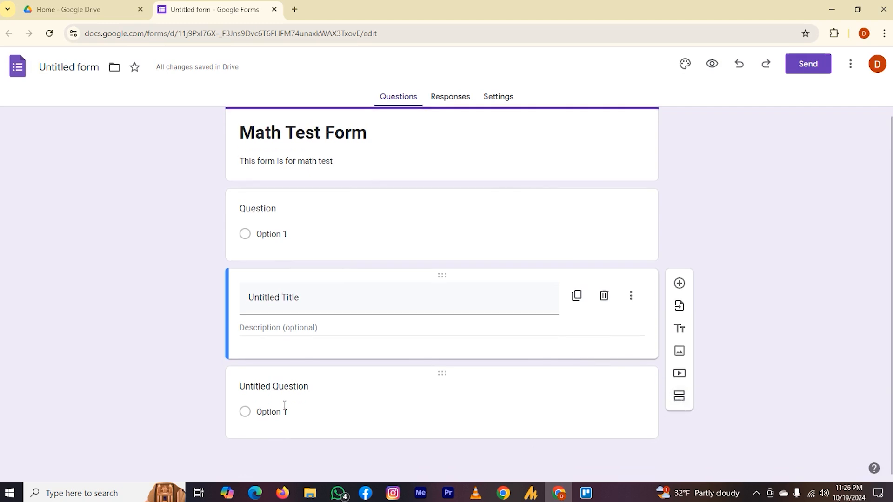
{"action": "left_click", "coordinate": [284, 387]}
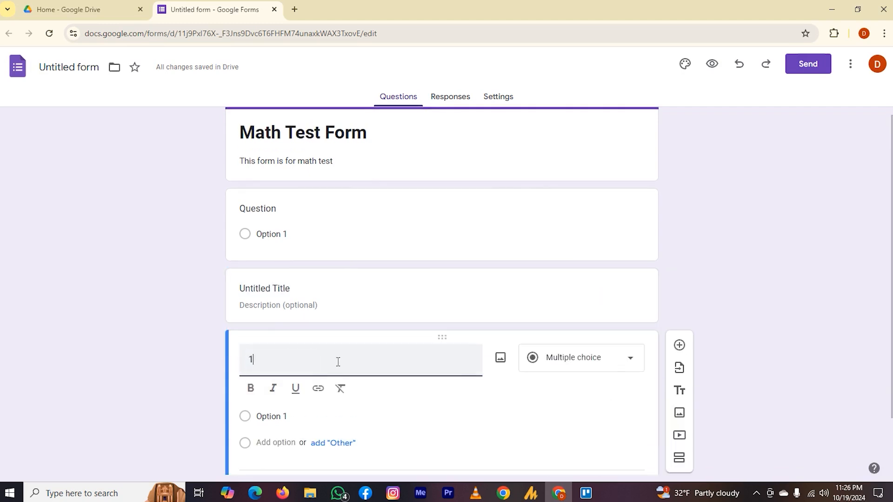
{"action": "type", "text": "1+2"}
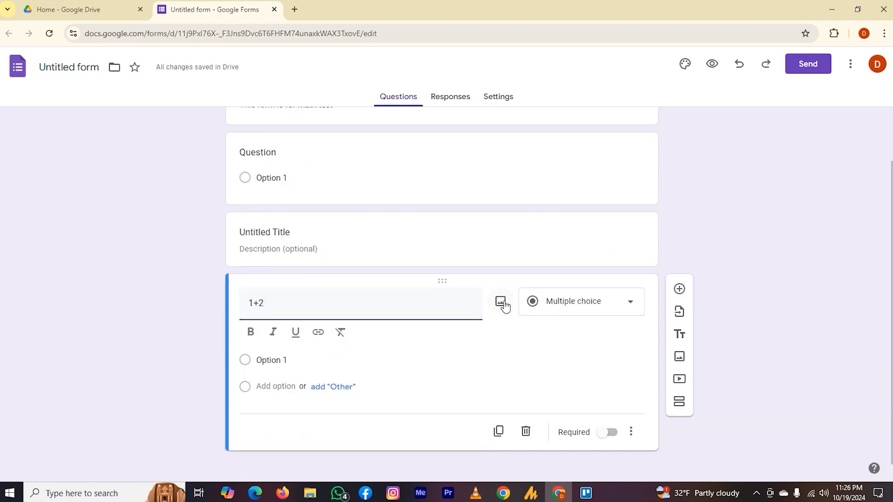
{"action": "left_click", "coordinate": [631, 307]}
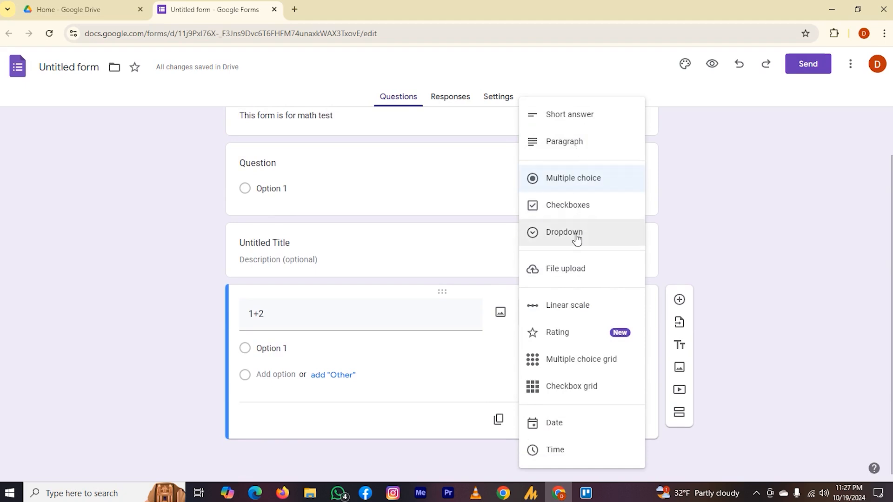
{"action": "left_click", "coordinate": [567, 186]}
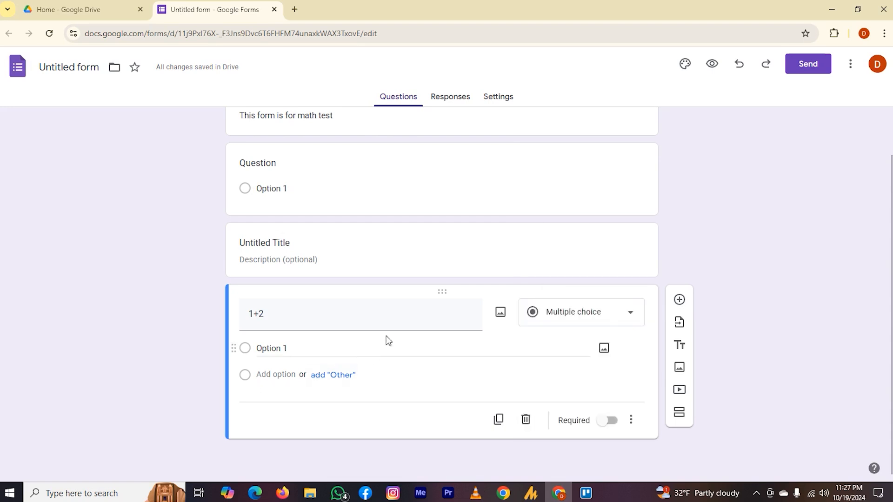
Give the 1+2 question the answer options 5, 4, 3 and 2, and make it required
{"action": "left_click", "coordinate": [274, 358]}
{"action": "type", "text": "5"}
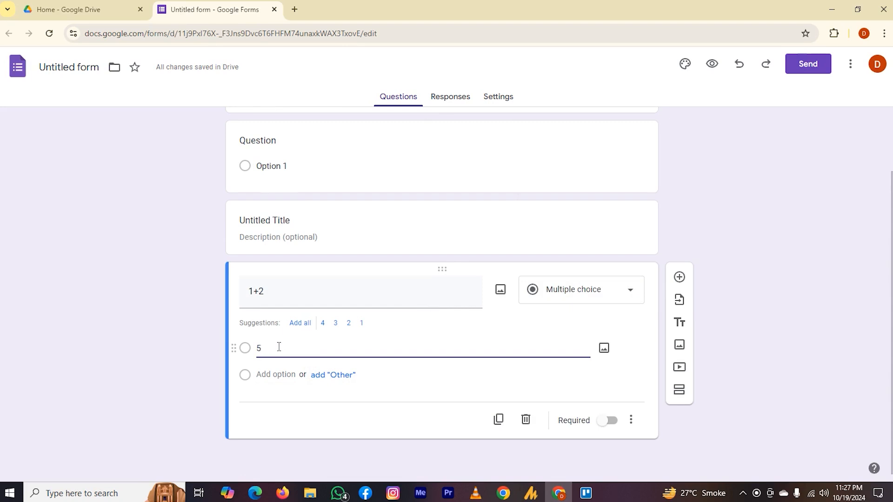
{"action": "left_click", "coordinate": [267, 380]}
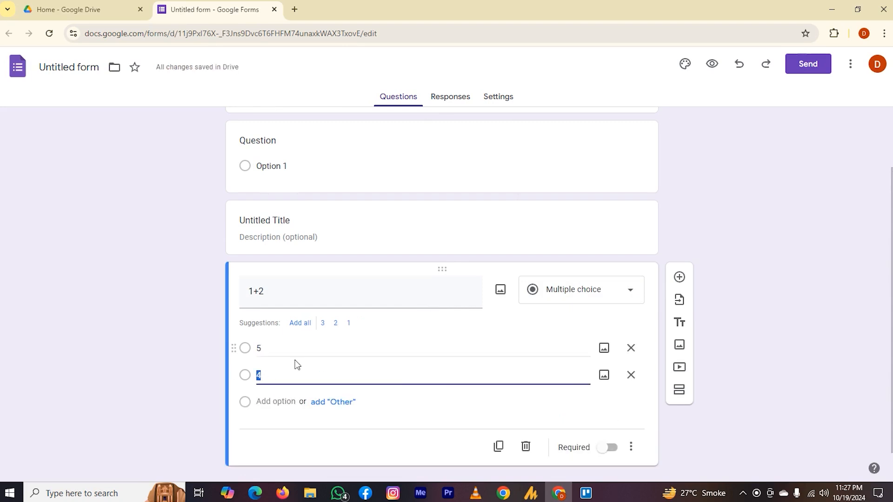
{"action": "scroll", "coordinate": [295, 365], "scroll_direction": "down", "scroll_amount": 1}
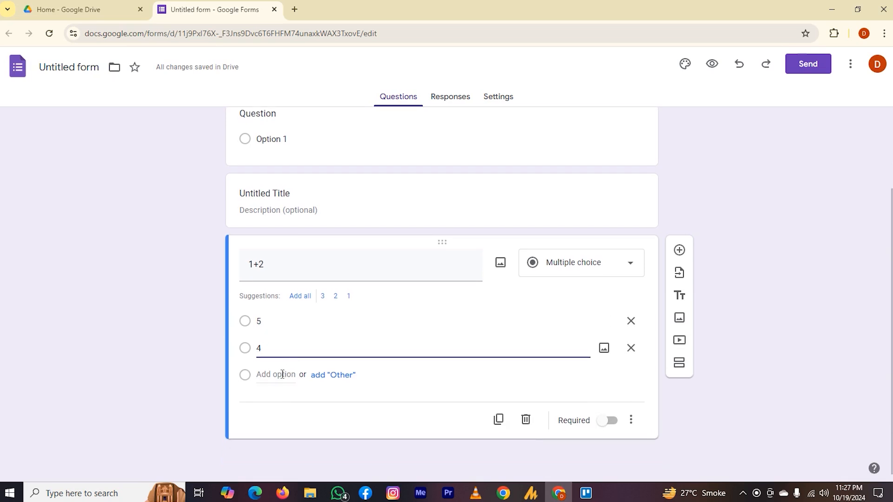
{"action": "left_click", "coordinate": [283, 374]}
{"action": "scroll", "coordinate": [282, 374], "scroll_direction": "down", "scroll_amount": 1}
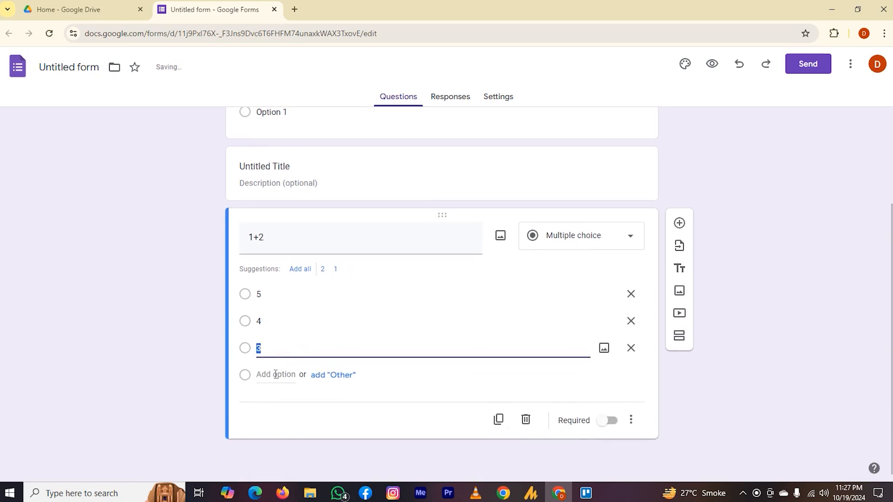
{"action": "left_click", "coordinate": [276, 374]}
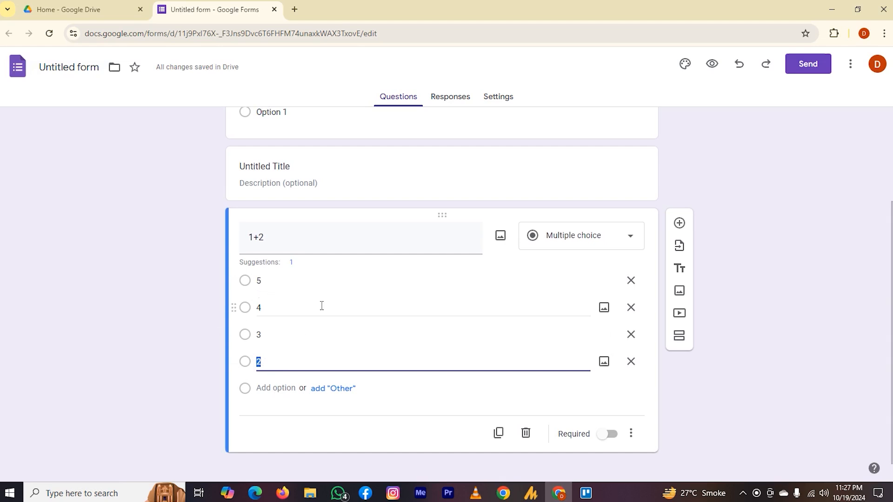
{"action": "scroll", "coordinate": [365, 327], "scroll_direction": "down", "scroll_amount": 1}
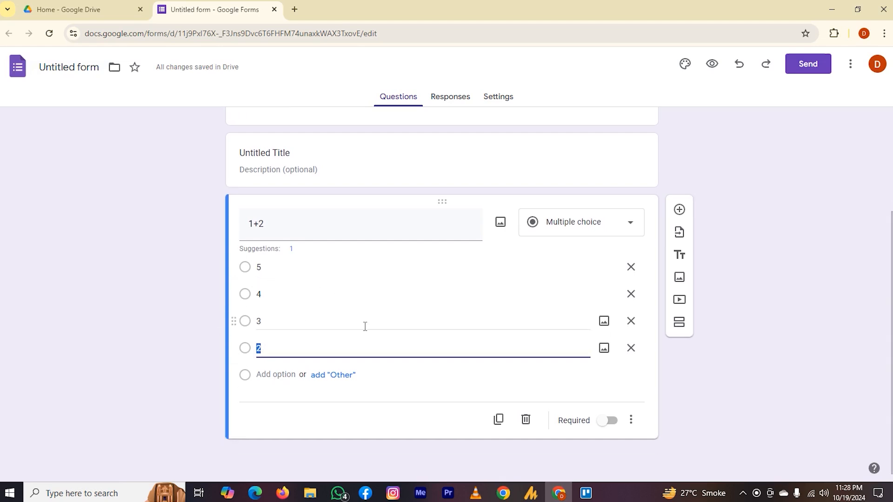
{"action": "left_click", "coordinate": [609, 421]}
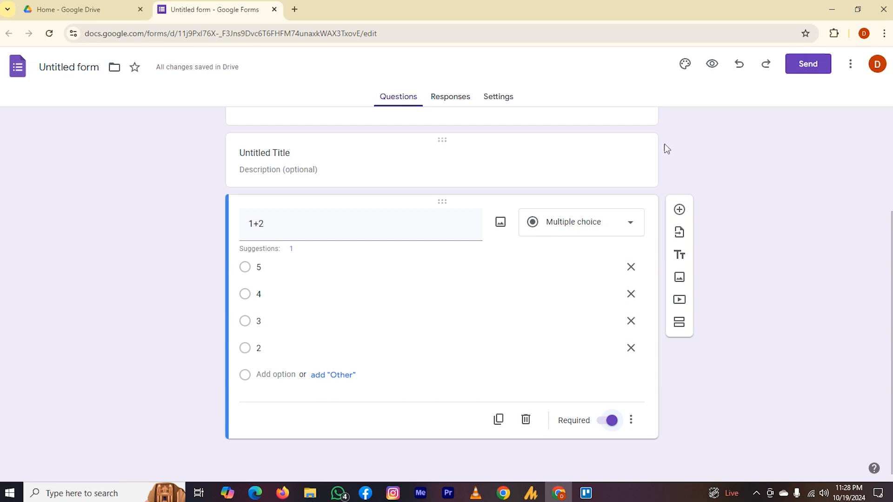
Open the theme customization settings, and view the form's link and embed HTML sending options
{"action": "left_click", "coordinate": [684, 65]}
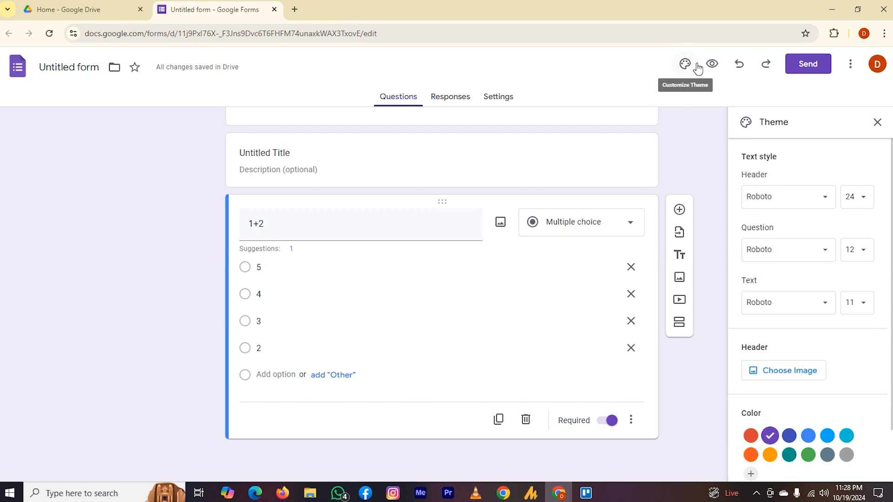
{"action": "left_click", "coordinate": [815, 73]}
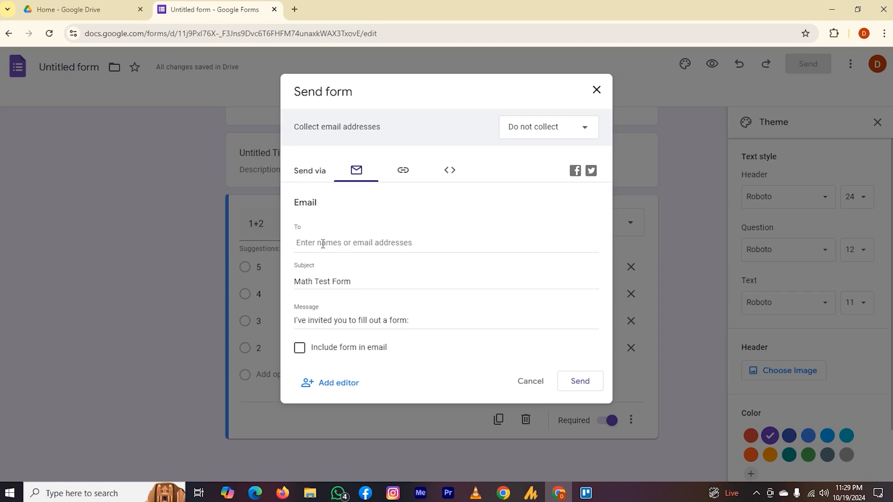
{"action": "left_click", "coordinate": [404, 171]}
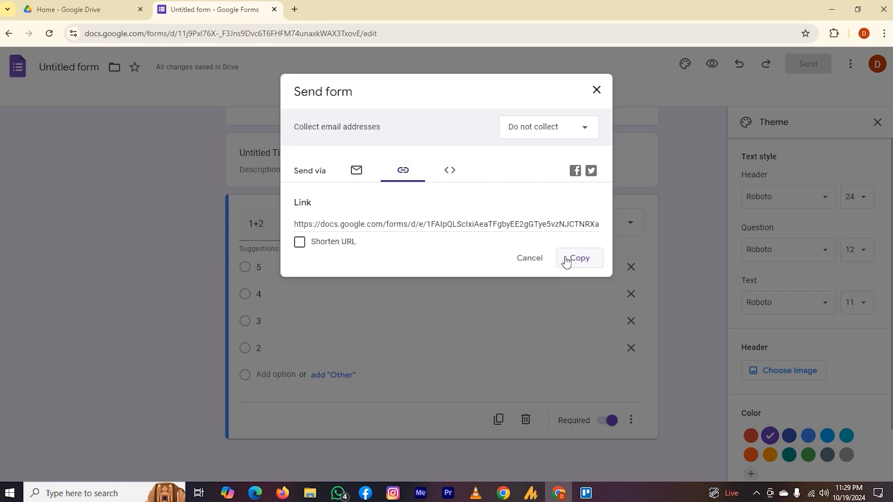
{"action": "left_click", "coordinate": [448, 173]}
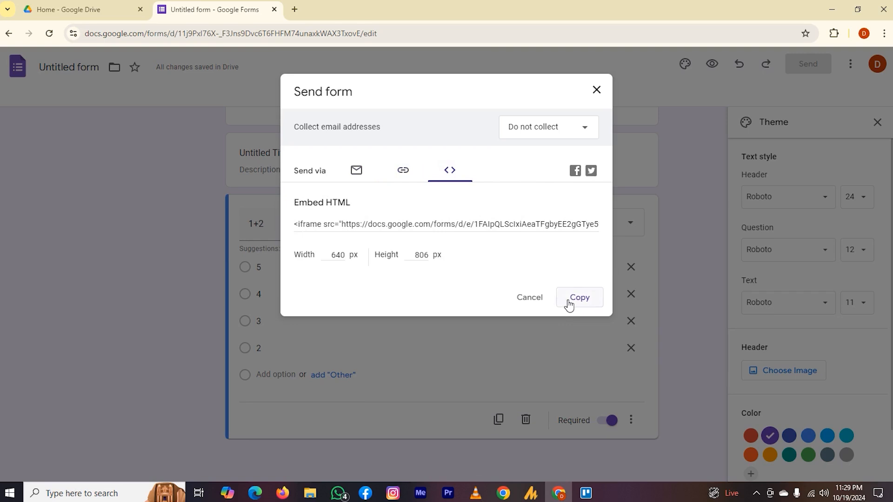